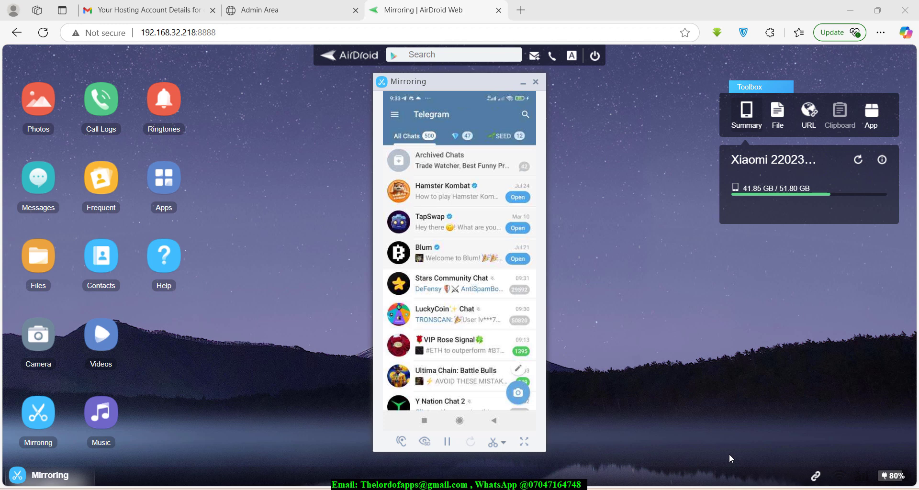
- Go through the side menu and Settings to Telegram's My Stars page showing a 0 balance
click(396, 119)
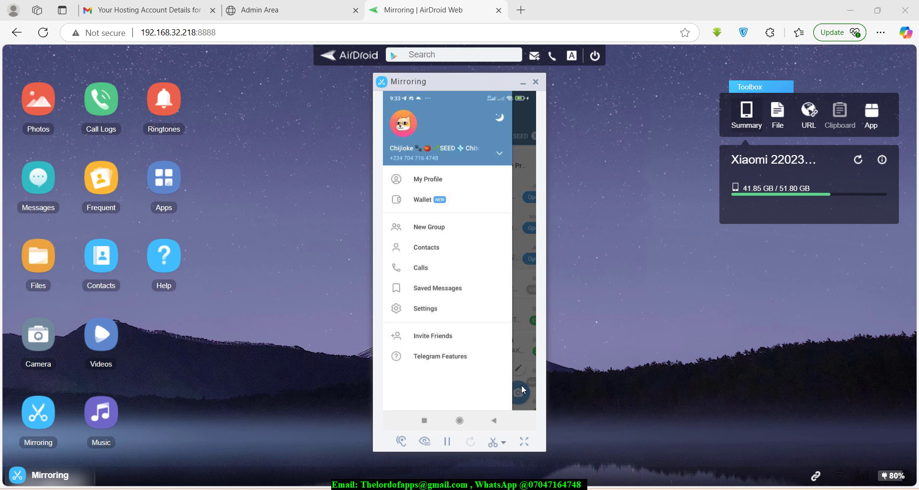
click(428, 311)
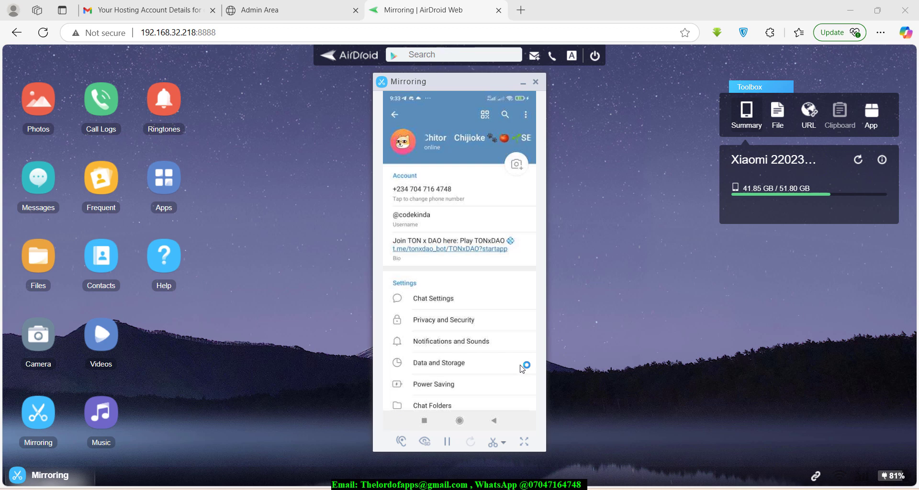
scroll(522, 369, down, 3)
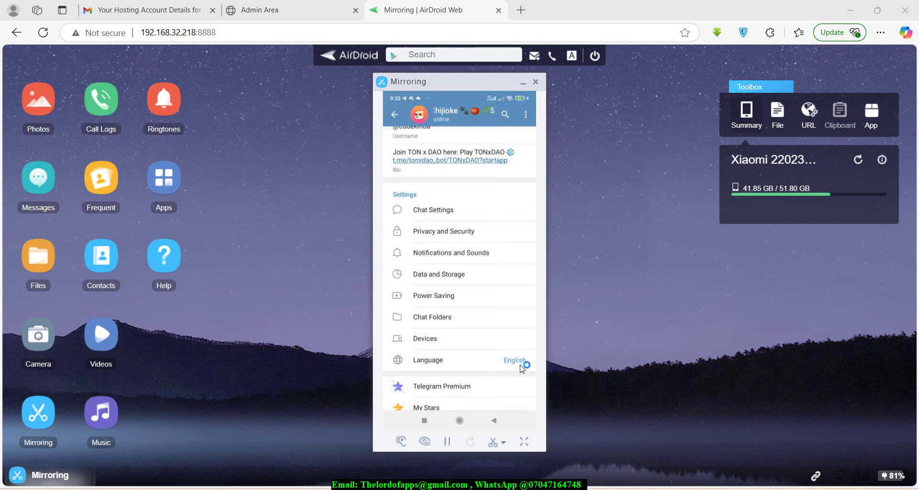
scroll(522, 369, down, 5)
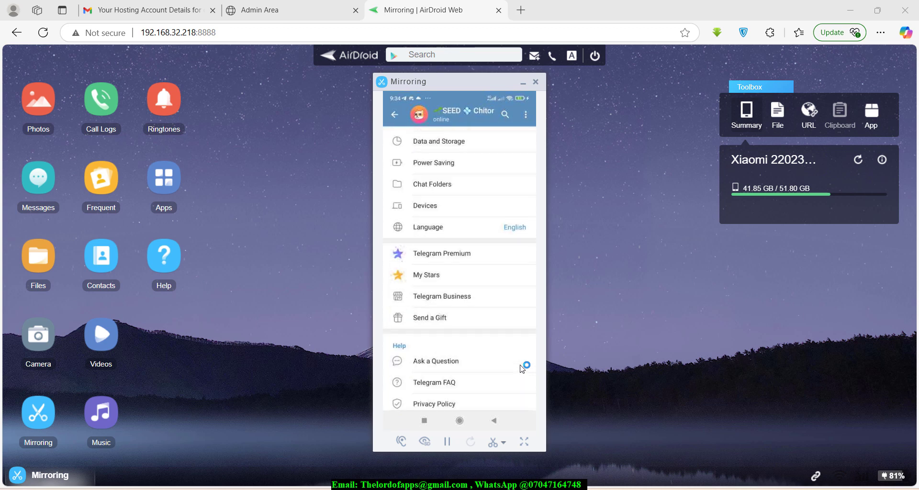
click(453, 277)
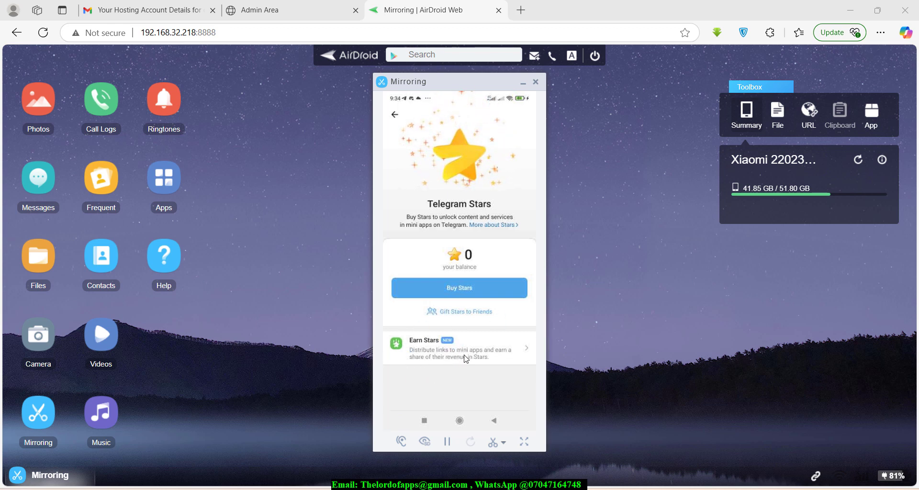
click(444, 346)
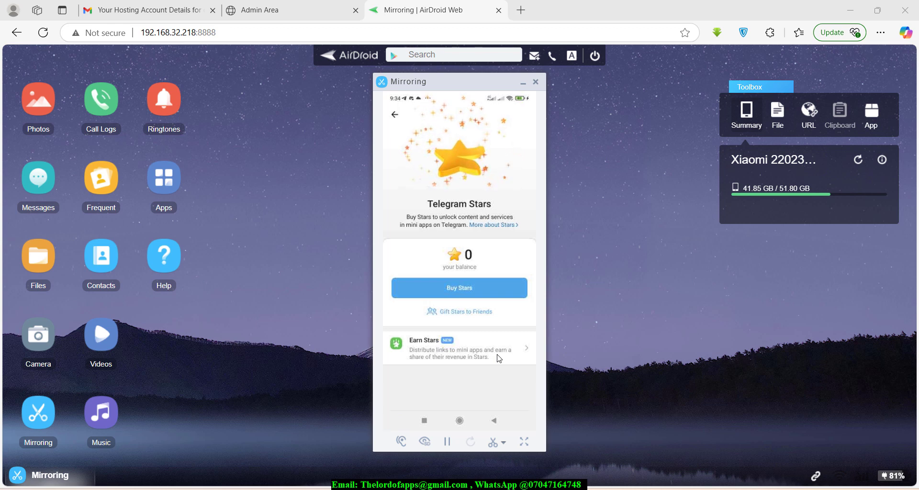
click(483, 352)
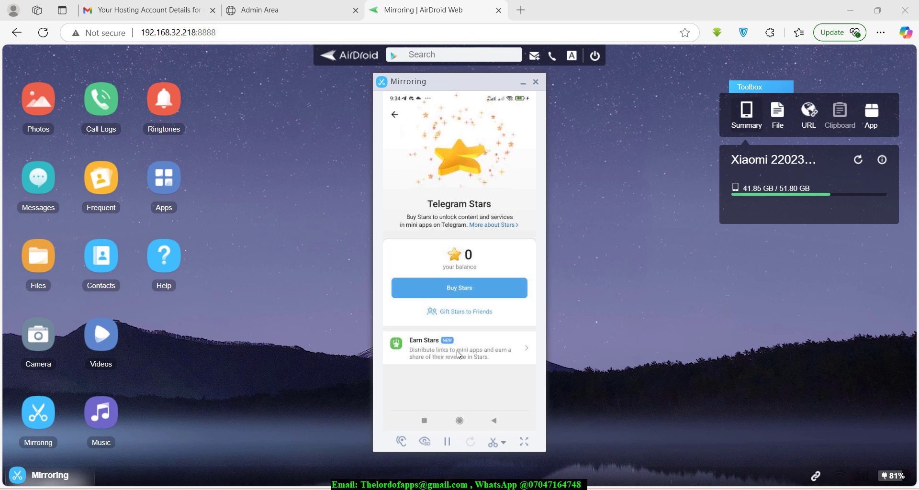
- Open the Earn Stars affiliate programs page and look through its options
click(473, 355)
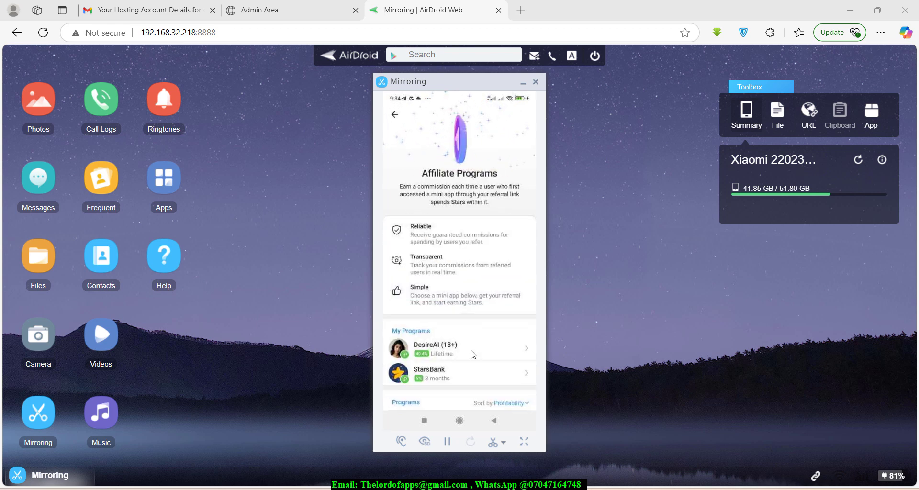
click(389, 206)
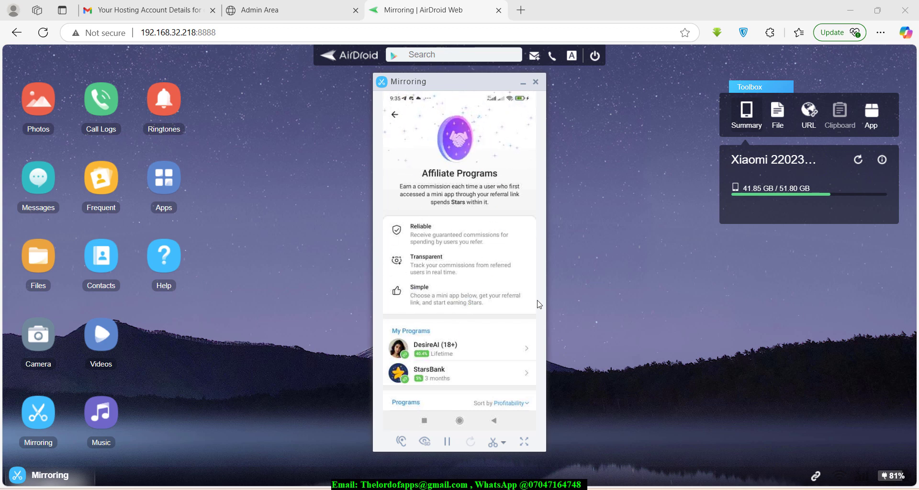
click(456, 265)
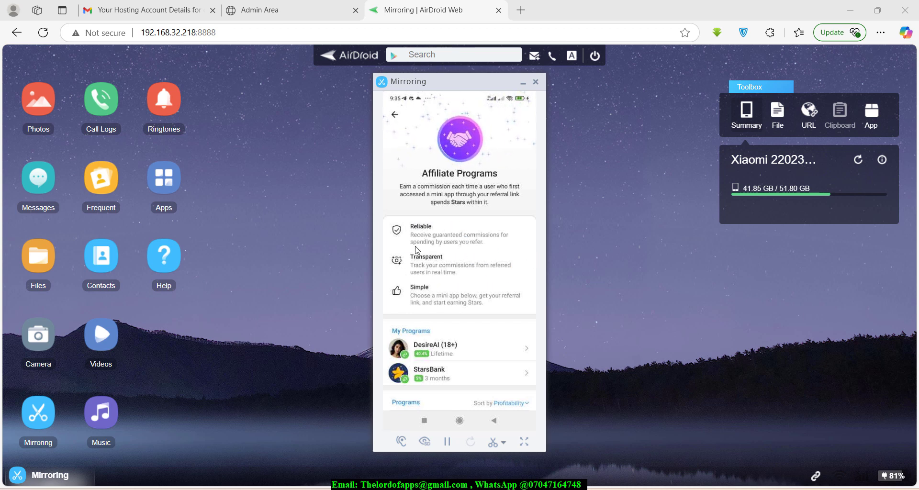
click(457, 252)
click(483, 272)
drag(495, 293, 531, 295)
scroll(482, 298, down, 3)
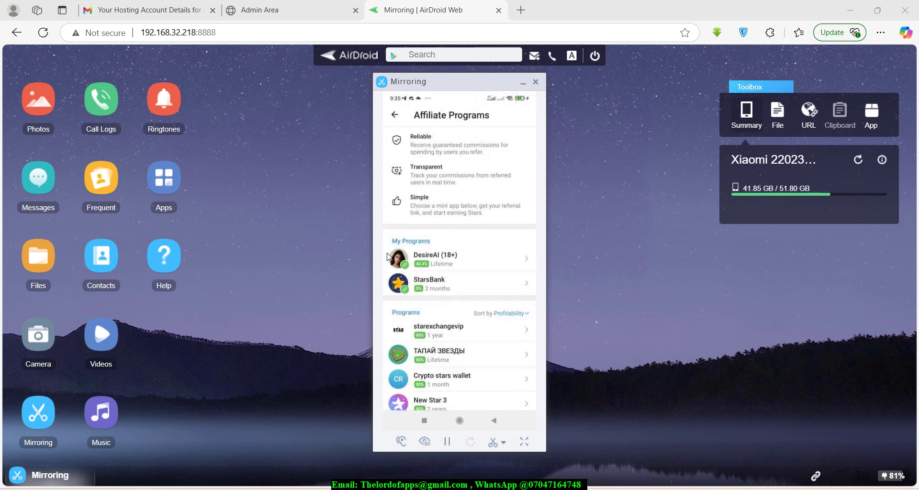
click(486, 259)
click(485, 266)
- Scroll down to the Programs list showing joined DesireAI and StarsBank plus other programs
scroll(537, 270, down, 3)
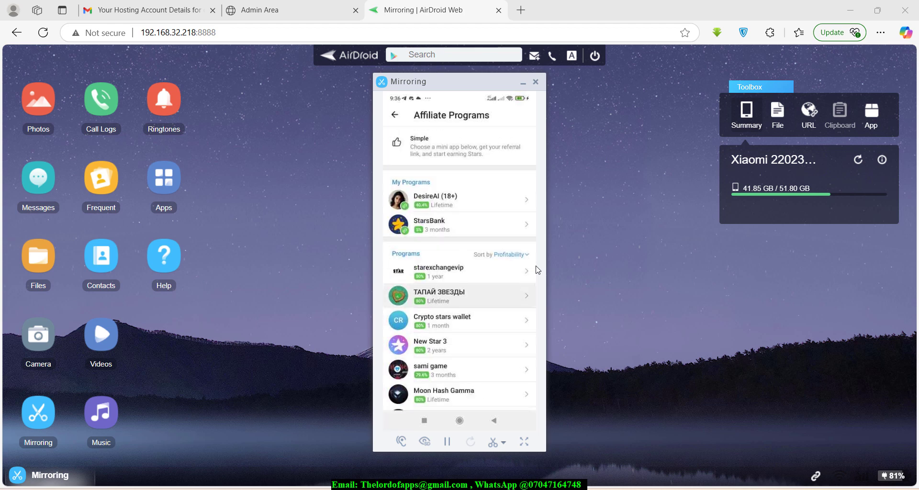
scroll(538, 270, down, 1)
scroll(538, 270, down, 2)
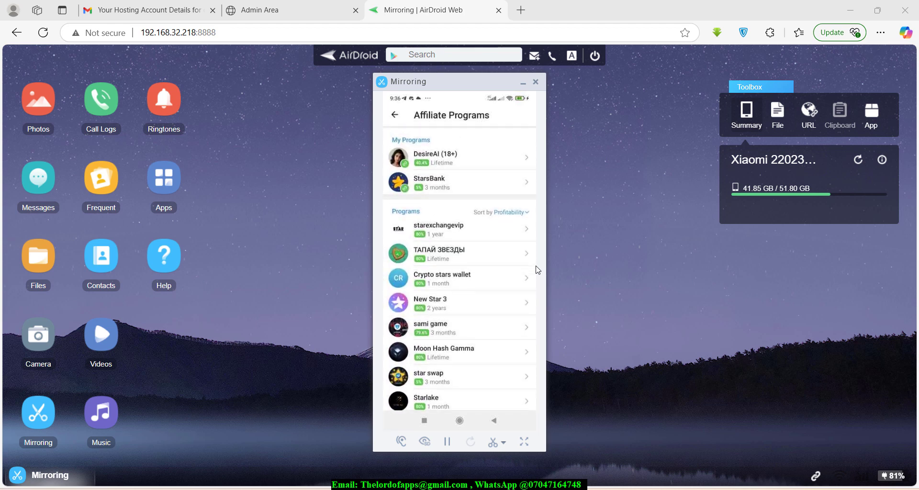
scroll(538, 270, down, 1)
scroll(538, 270, up, 2)
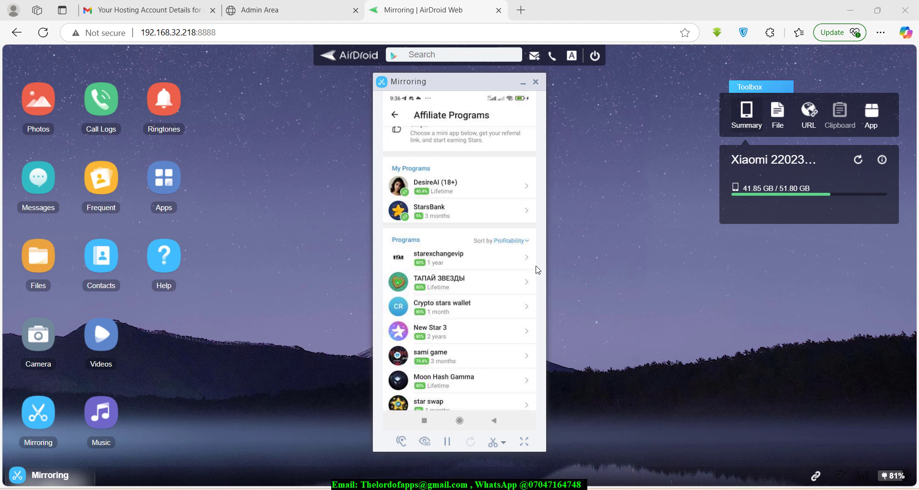
- Sort the affiliate programs by Revenue so Boinkers, Catizen and Bums lead the list
click(485, 243)
click(541, 242)
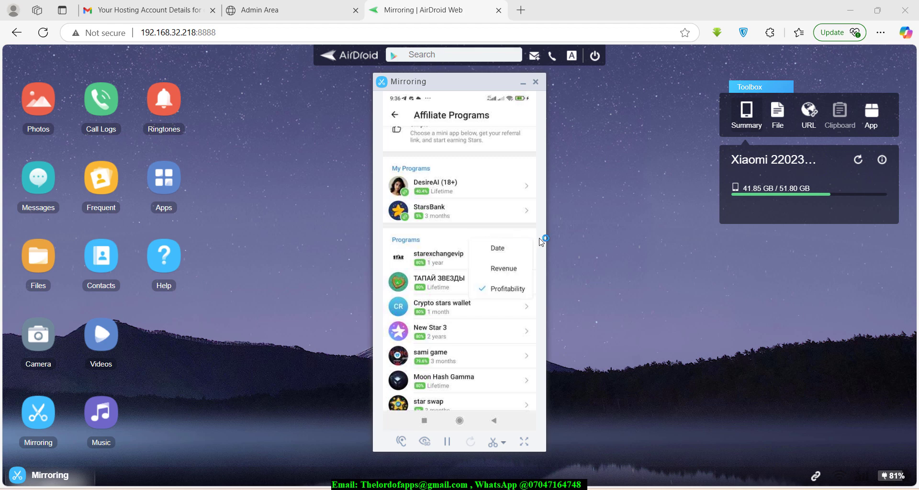
click(541, 242)
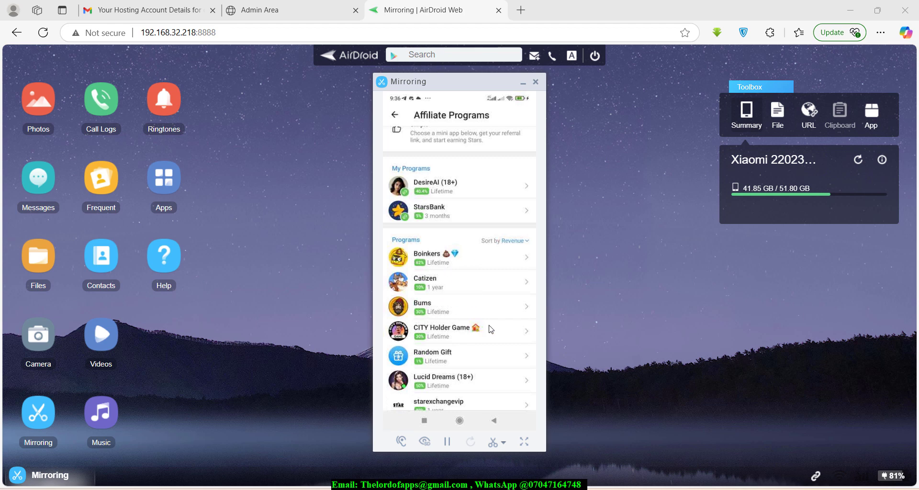
scroll(491, 329, down, 1)
scroll(491, 330, down, 2)
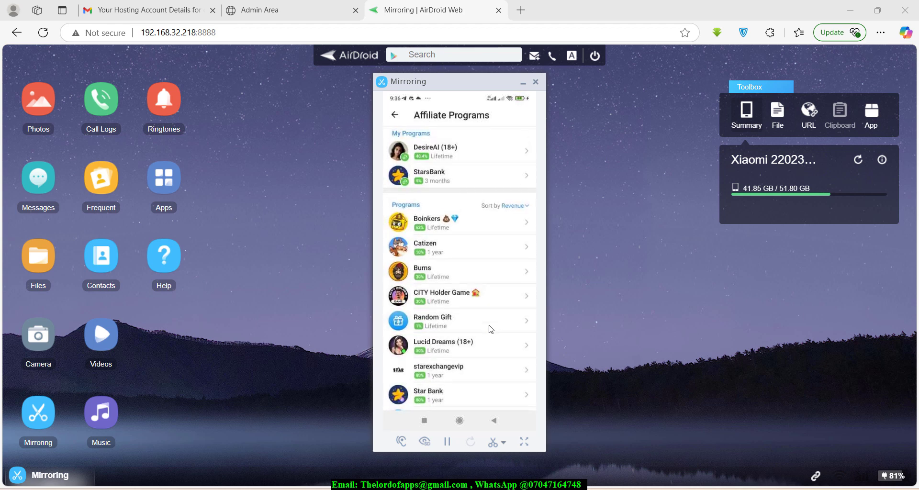
scroll(491, 329, down, 2)
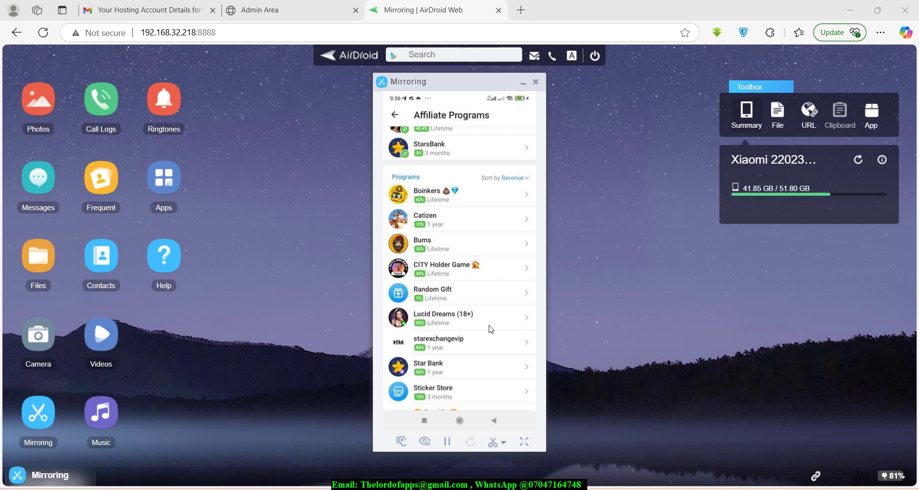
scroll(491, 329, down, 3)
scroll(491, 330, up, 3)
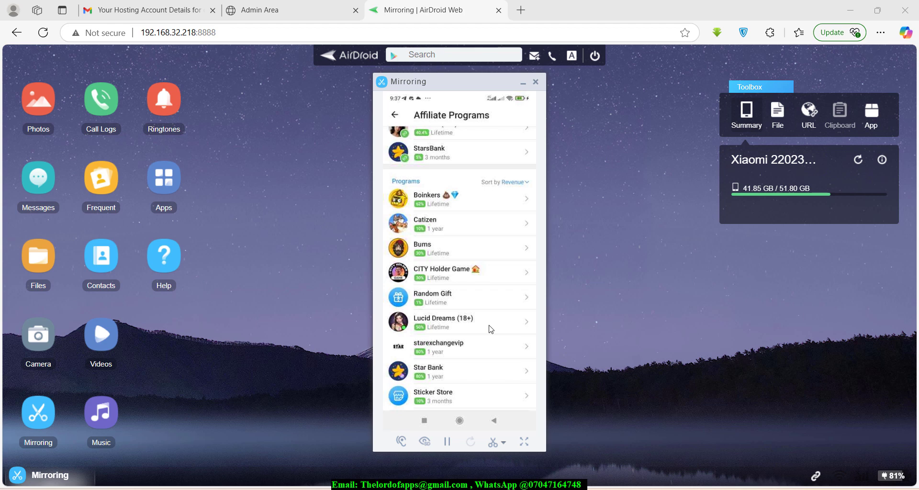
scroll(491, 329, up, 2)
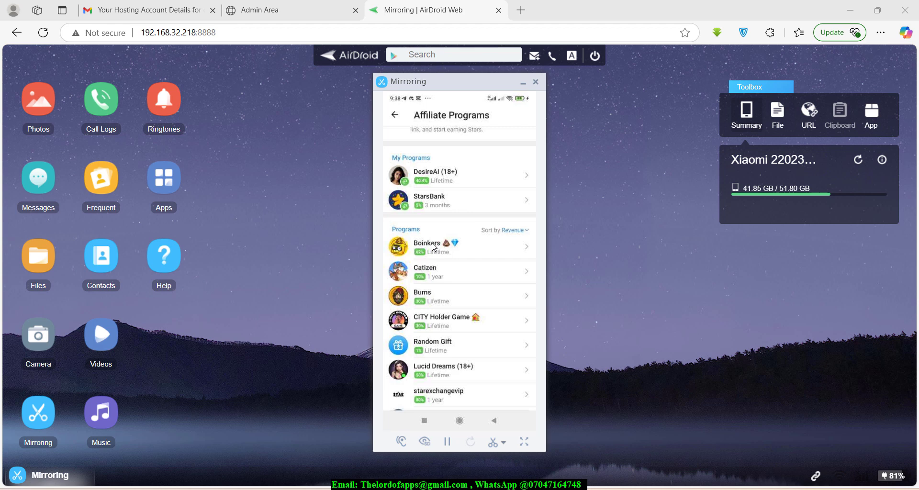
- Join the Boinkers affiliate program to reveal its referral link with 62% lifetime commission
click(433, 246)
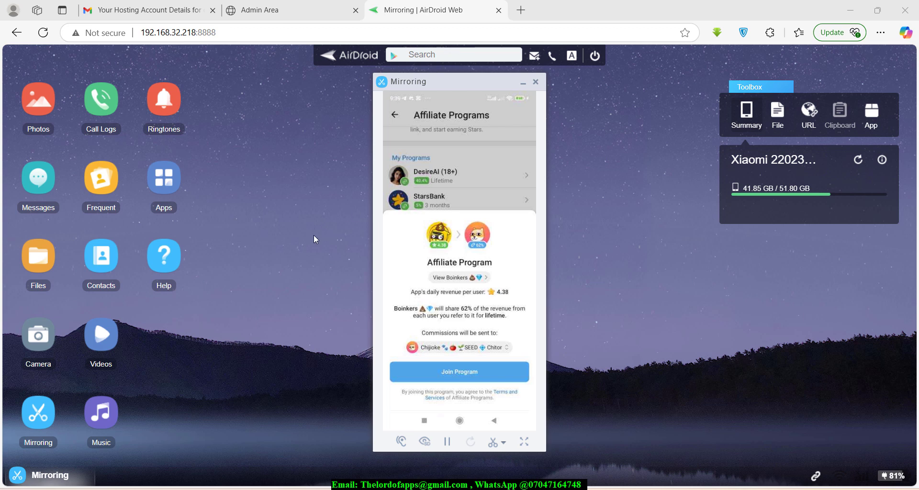
click(438, 403)
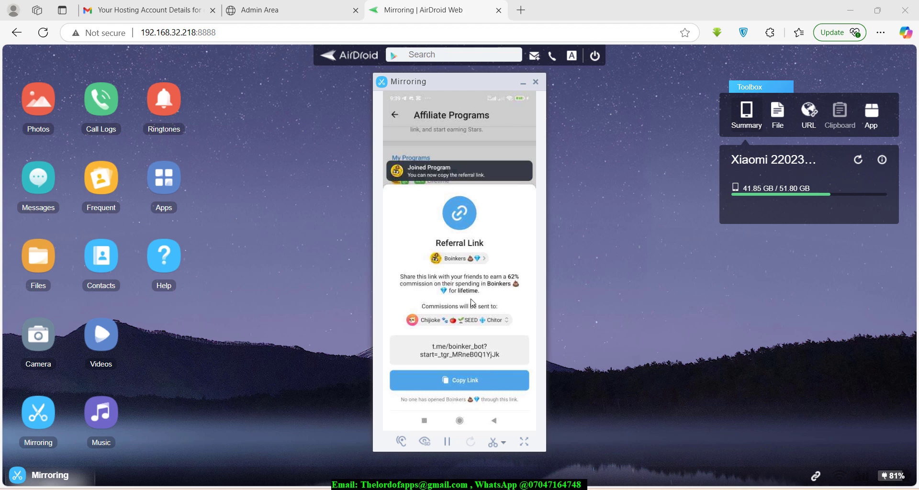
- Copy the Boinkers referral link from the Referral Link sheet and select its link text
click(476, 331)
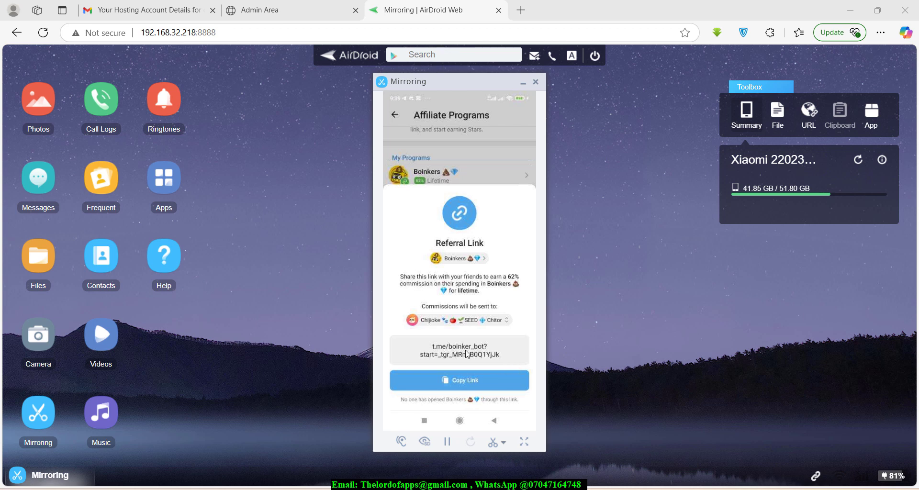
click(467, 391)
click(511, 380)
click(491, 383)
click(491, 388)
click(422, 359)
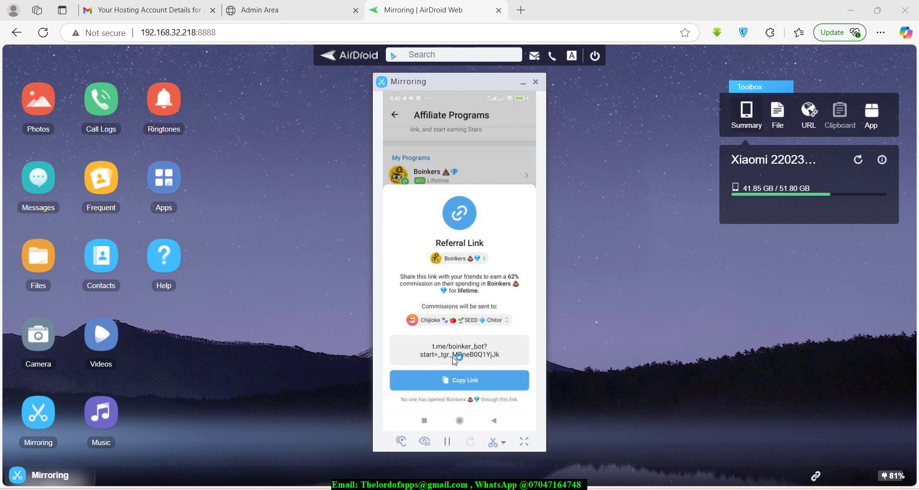